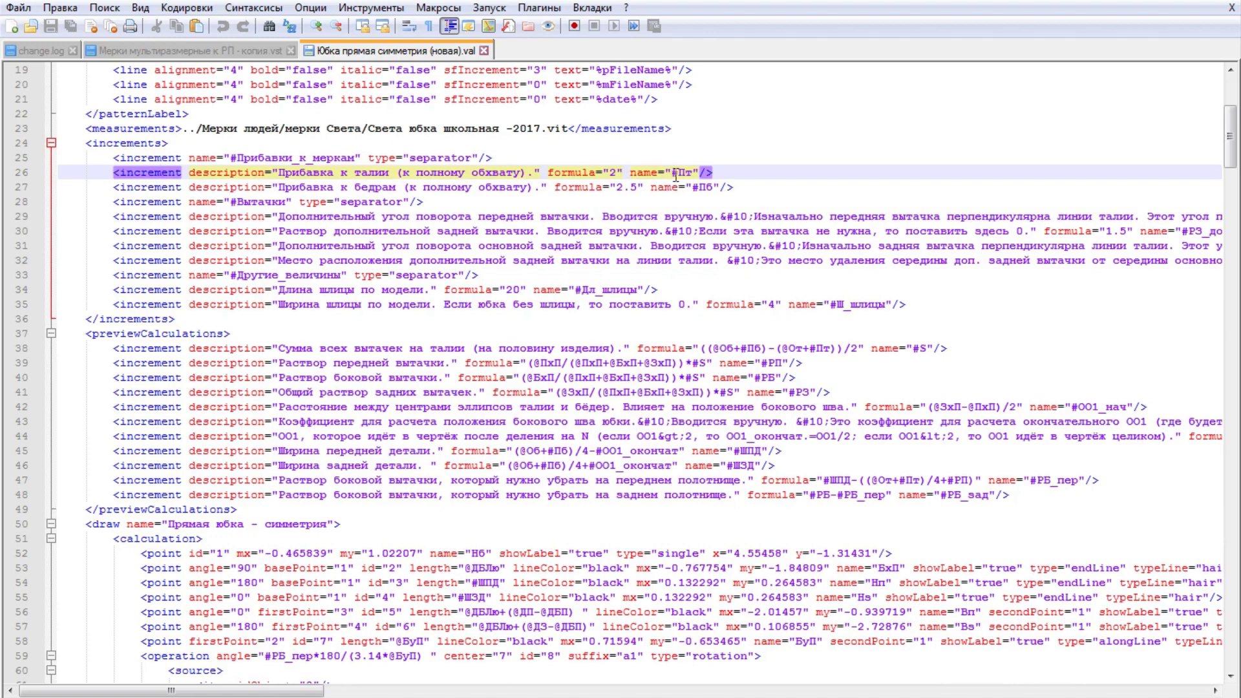
Step: Set the waist ease increment's formula to 1 and its name to #Пталии in the pattern code, then save and close the file
double_click(615, 173)
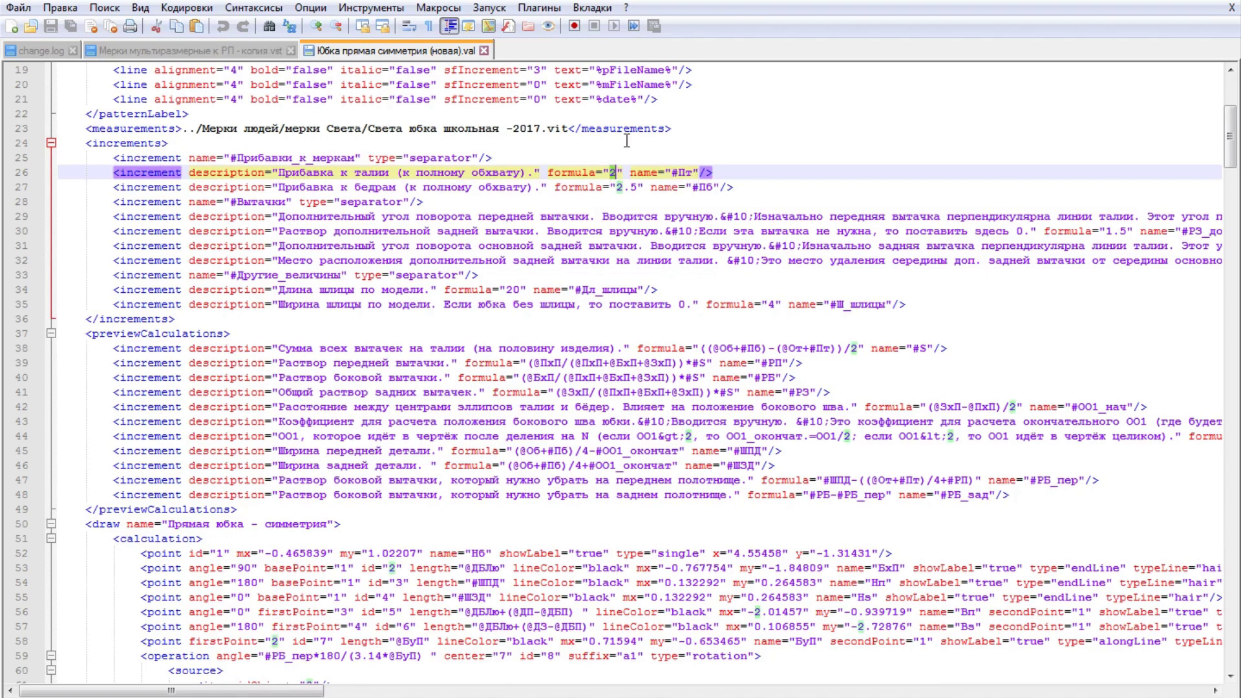
text(1)
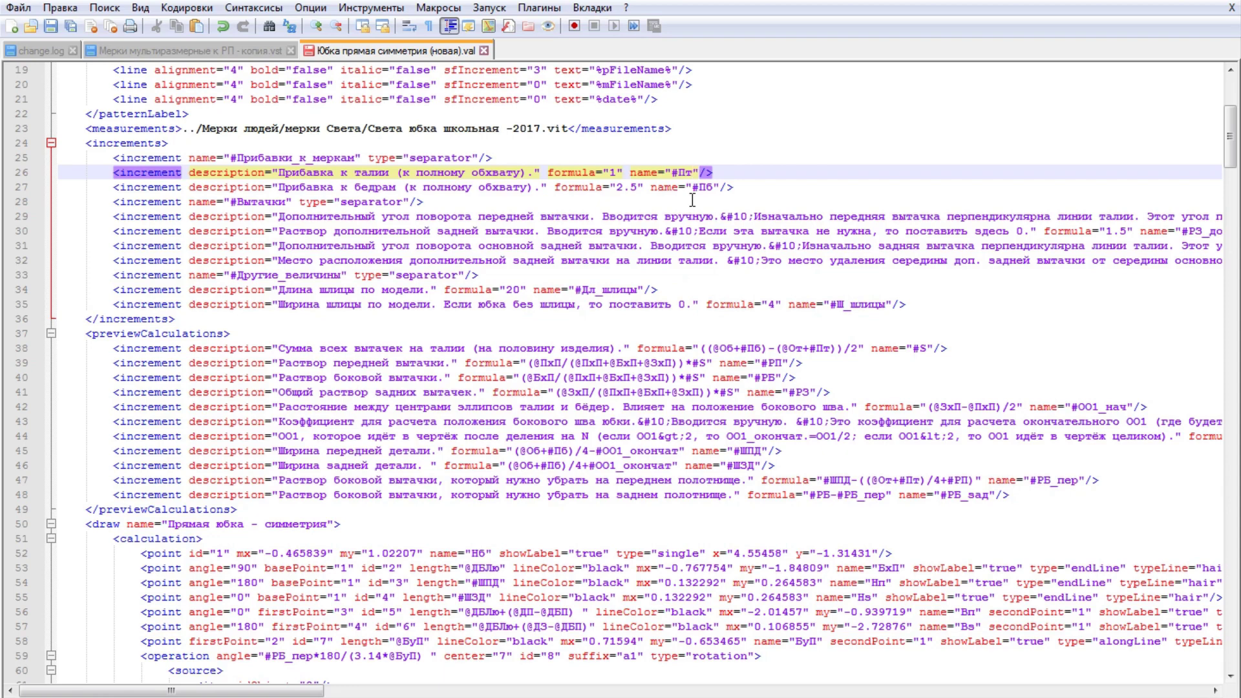
text(алии)
click(485, 51)
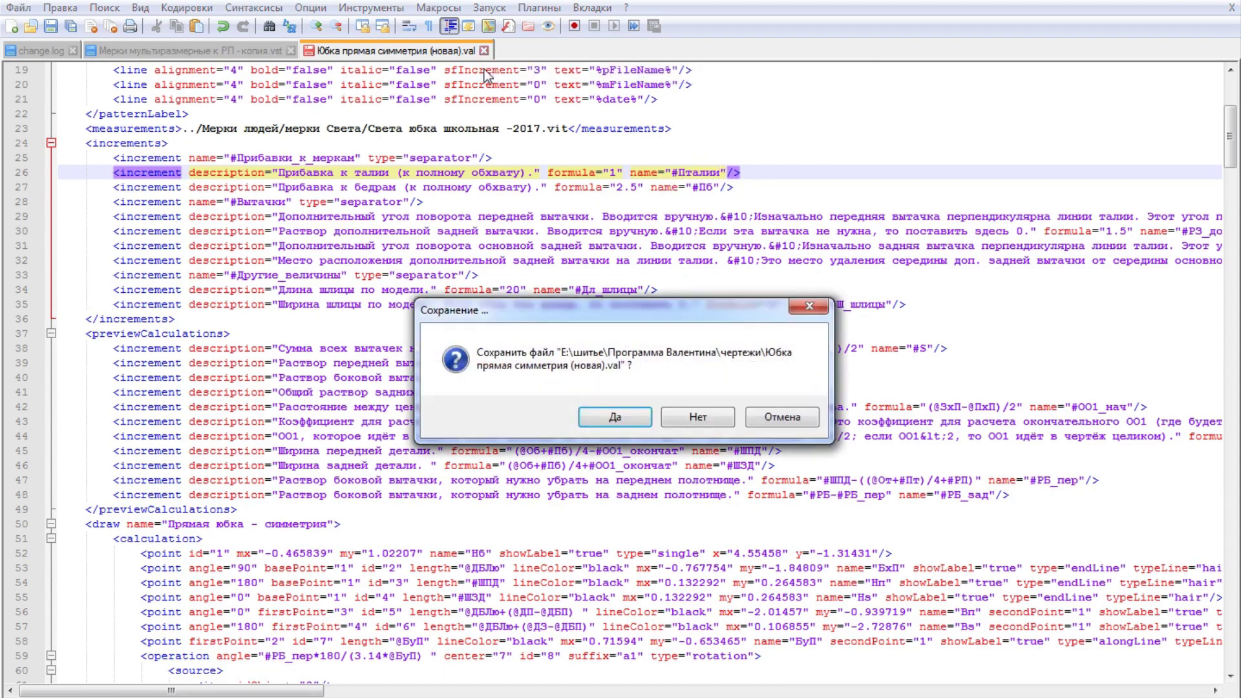
click(614, 419)
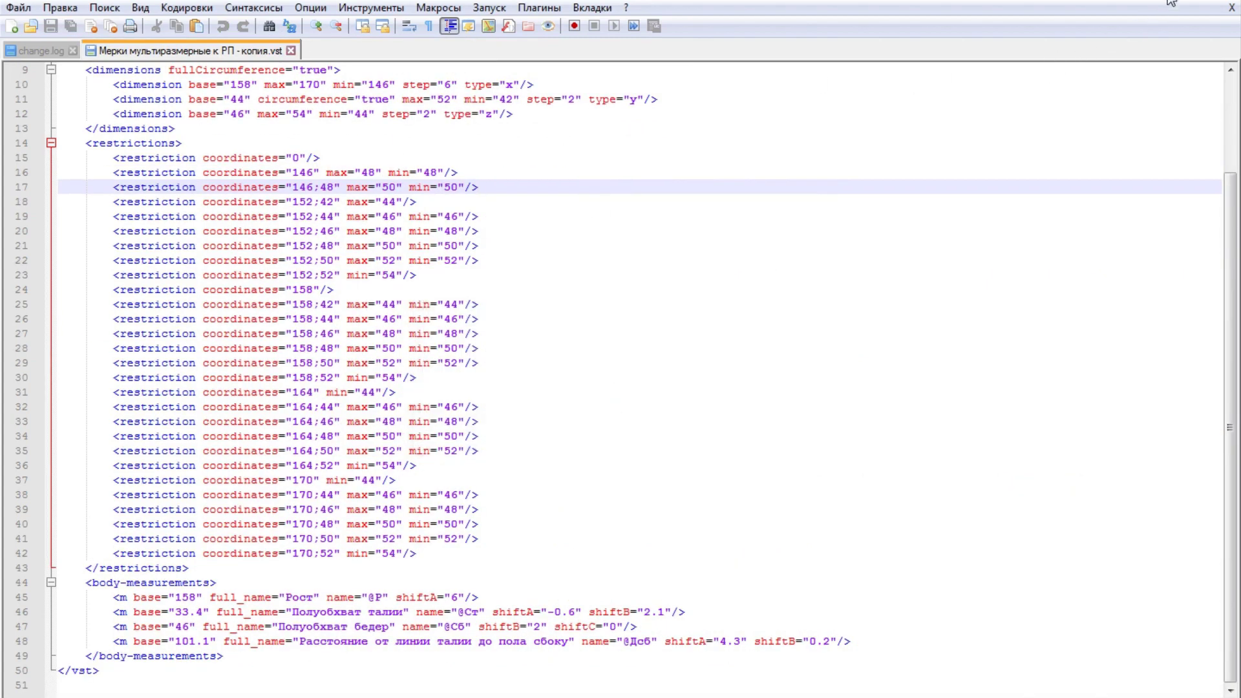
click(1230, 6)
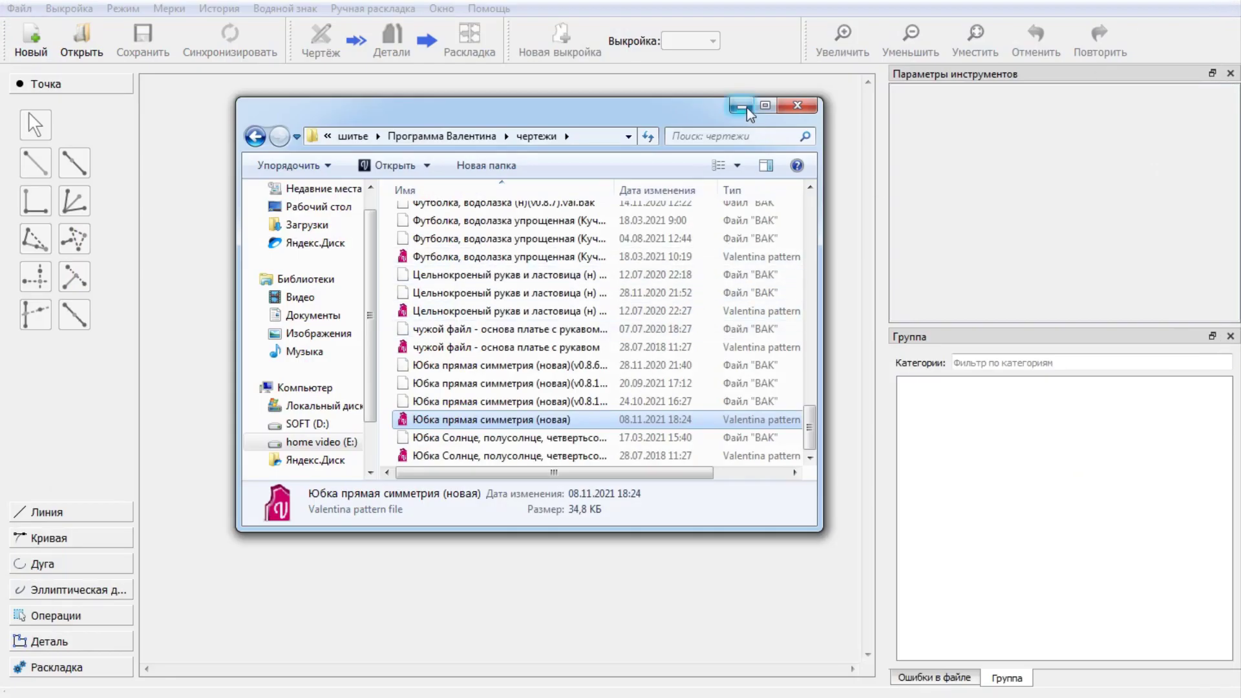
Step: Switch to Valentina and open the pattern file "Юбка прямая симметрия (новая)" from the чертежи folder
click(746, 107)
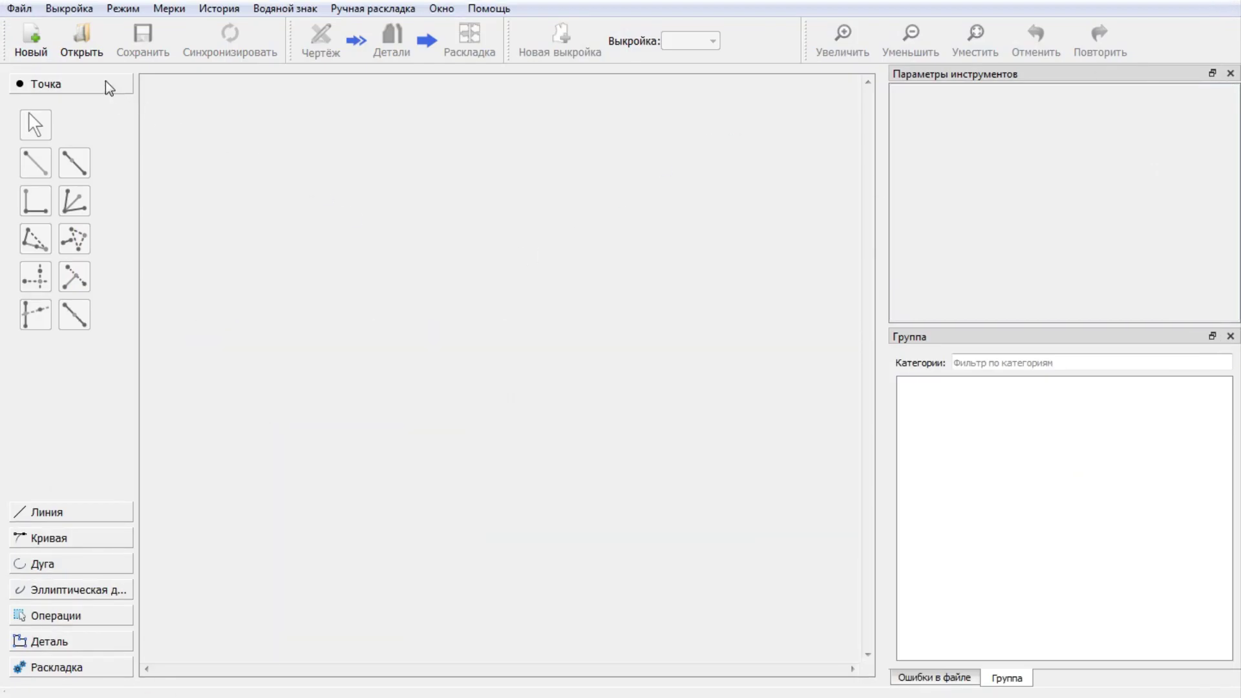
click(82, 53)
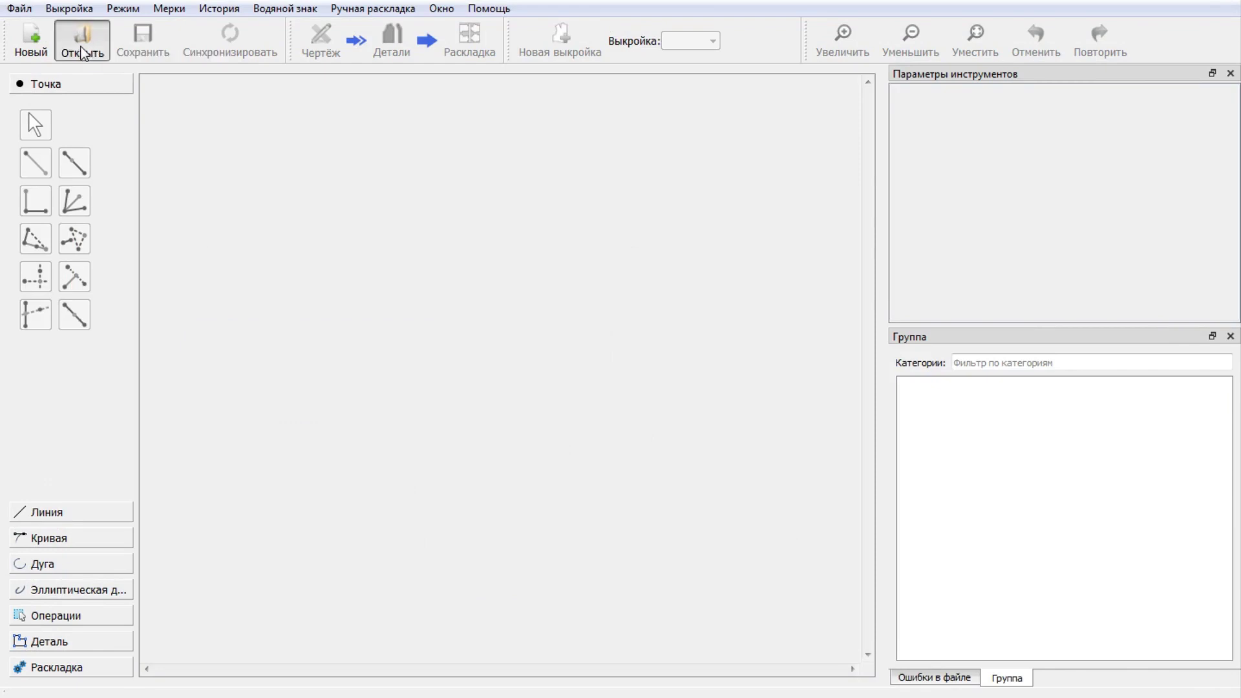
click(253, 262)
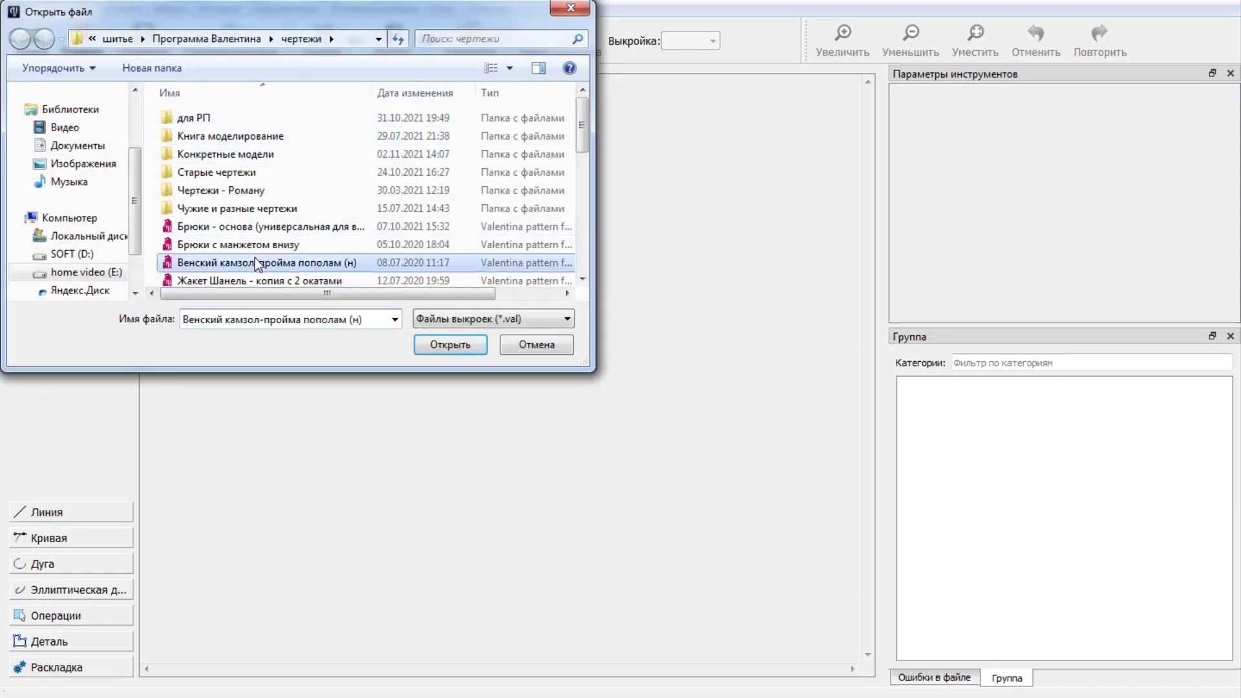
scroll(255, 252, down, 5)
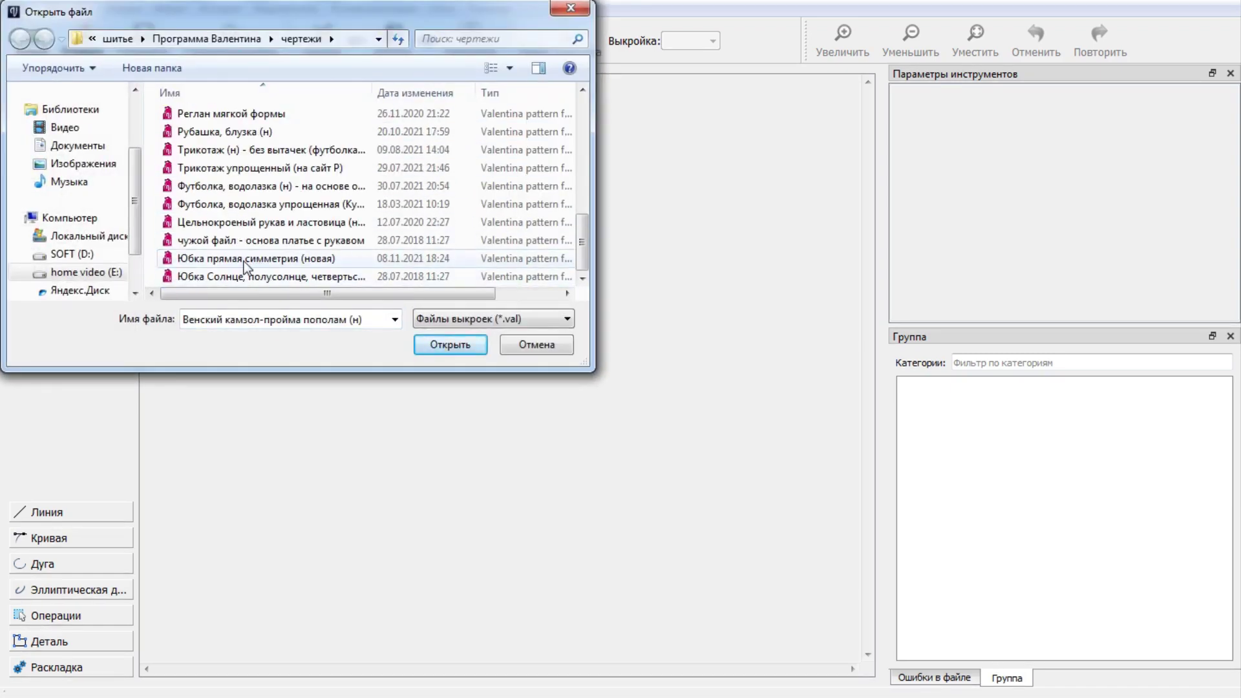
click(245, 262)
click(422, 347)
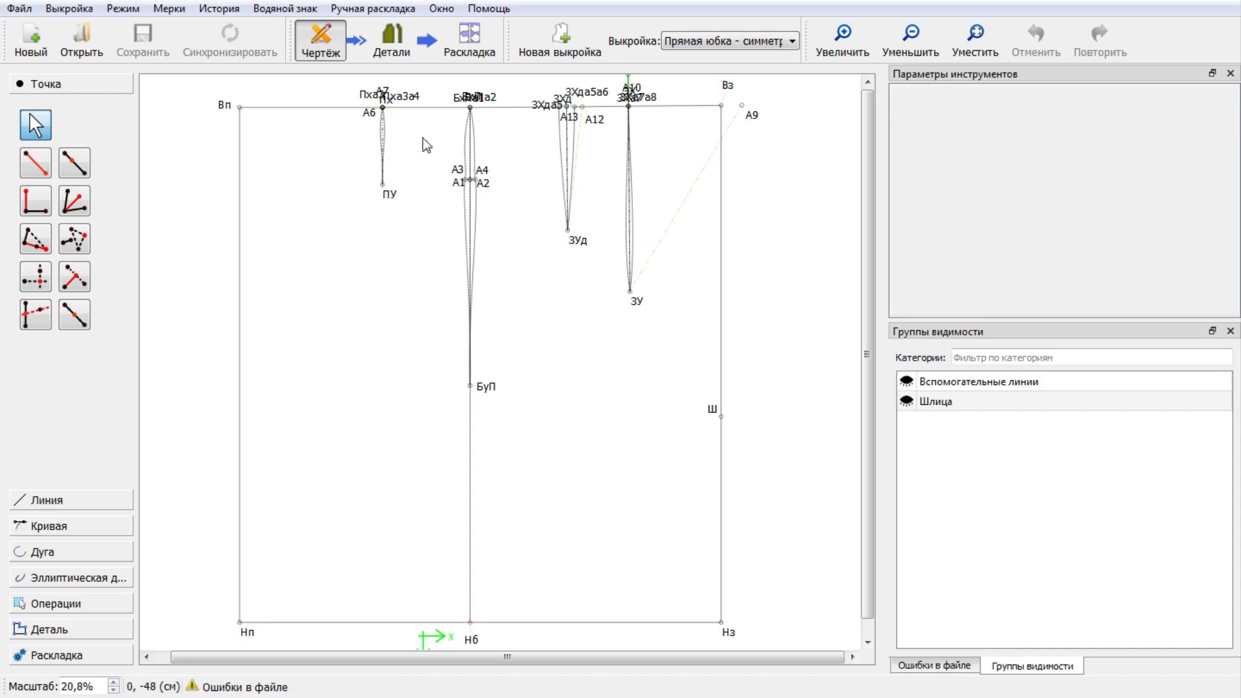
Step: Open the variables table, widen the name column and select the #Пталии increment
click(169, 8)
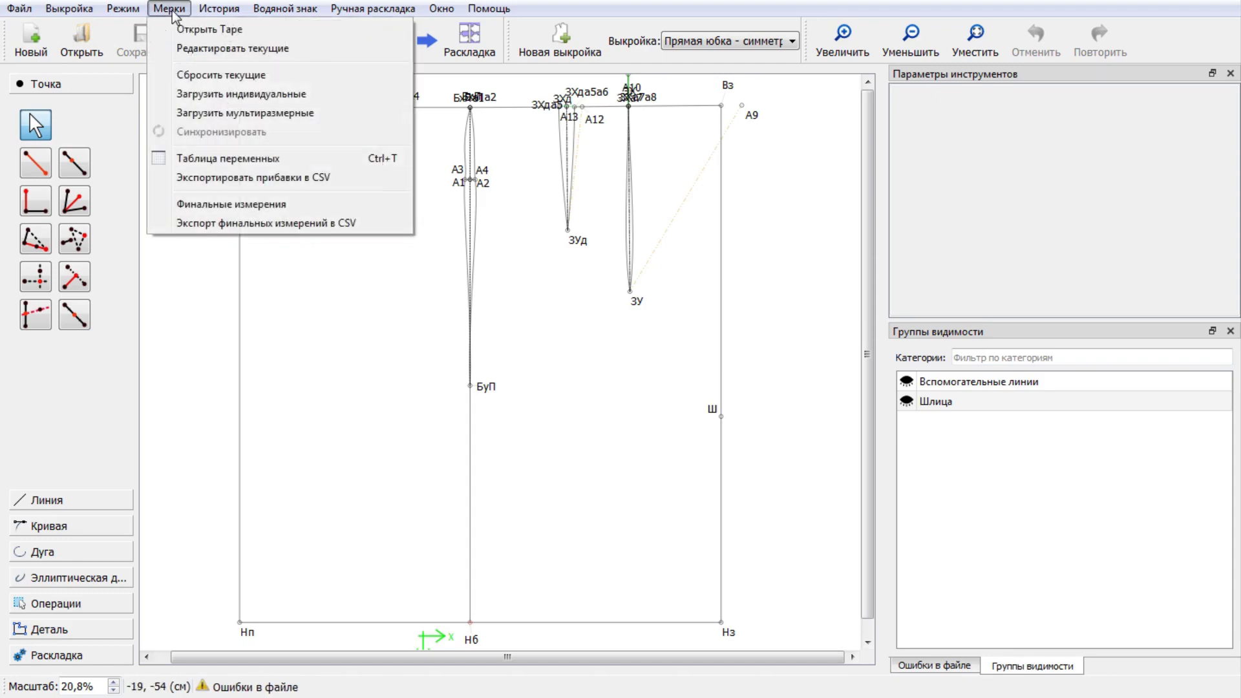
click(203, 161)
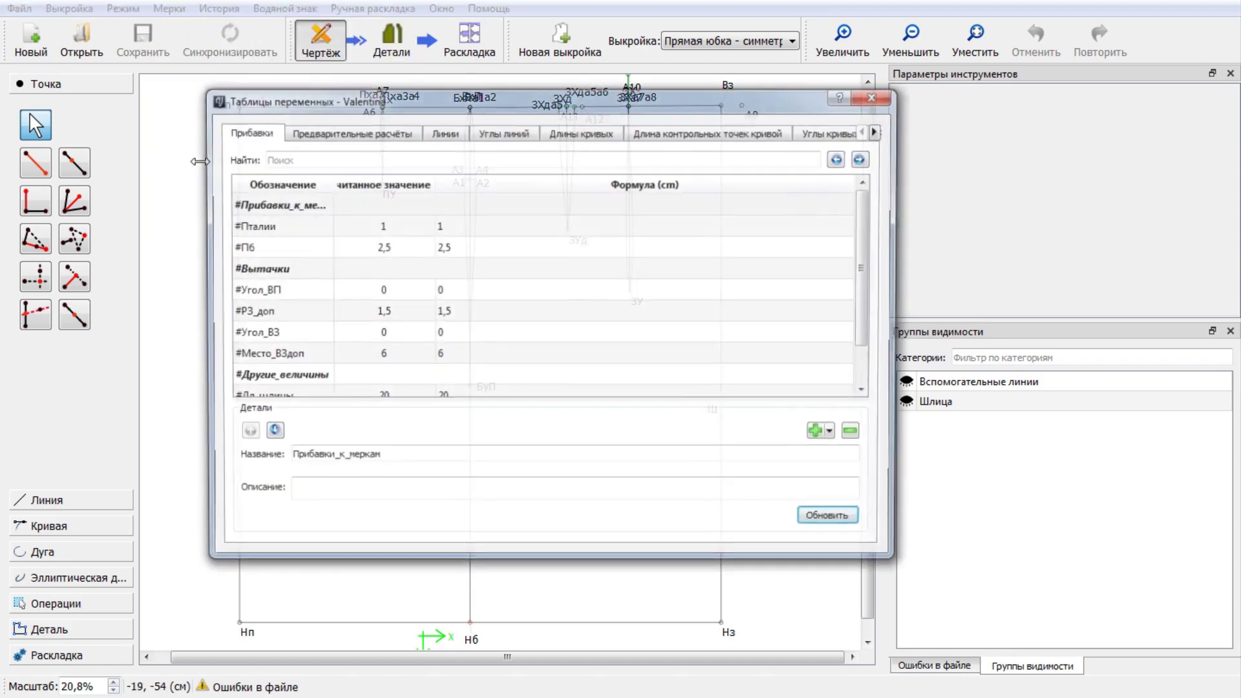
drag(330, 184, 413, 184)
click(257, 230)
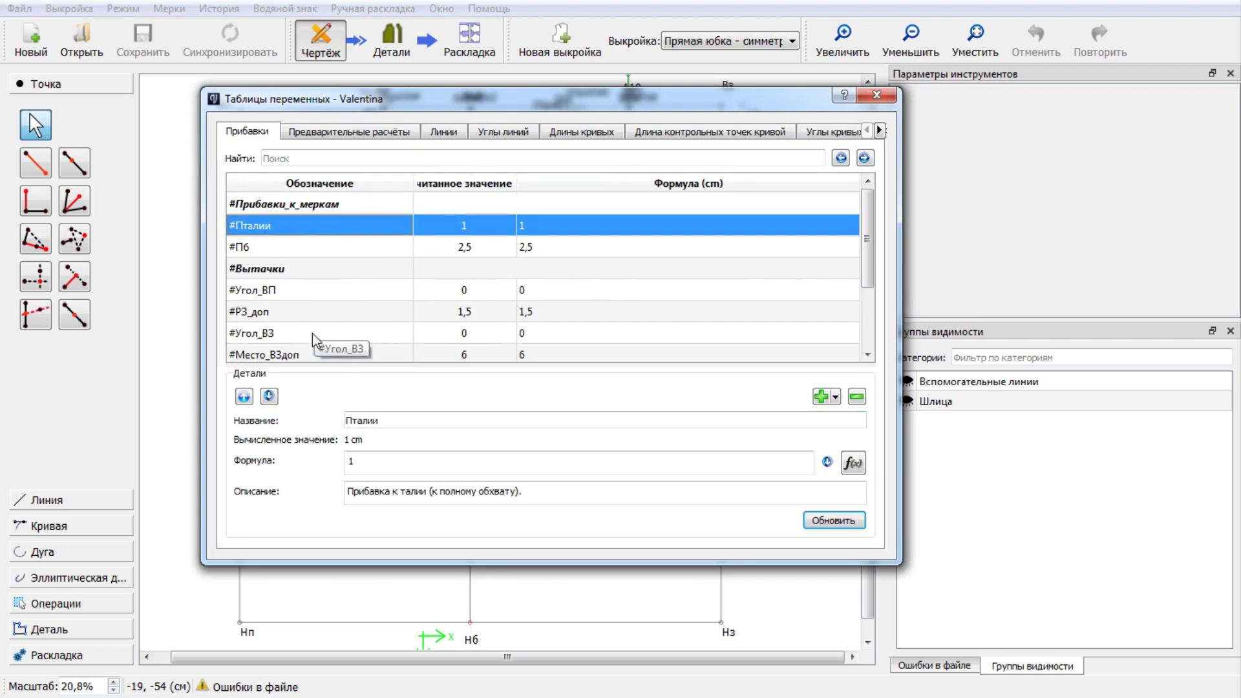
mouse_move(448, 101)
mouse_down()
mouse_move(425, 285)
mouse_move(428, 128)
mouse_up()
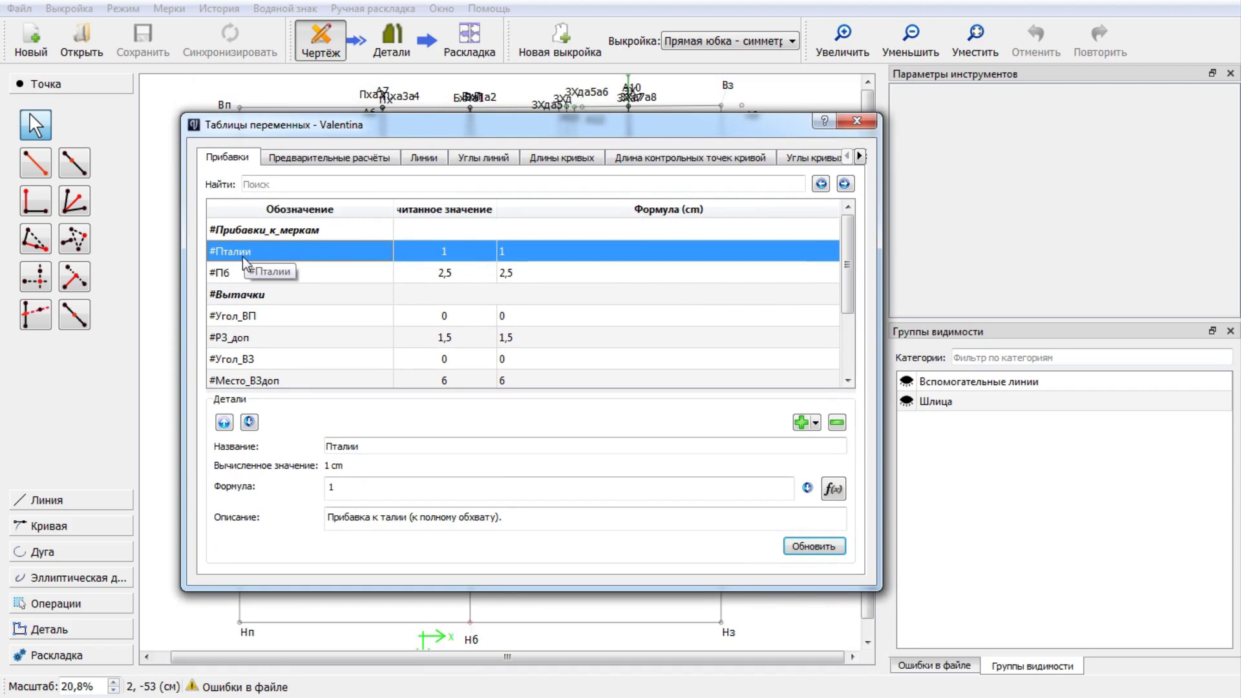
Step: Rename the #Пталии increment to Пт and update the drawing
click(364, 446)
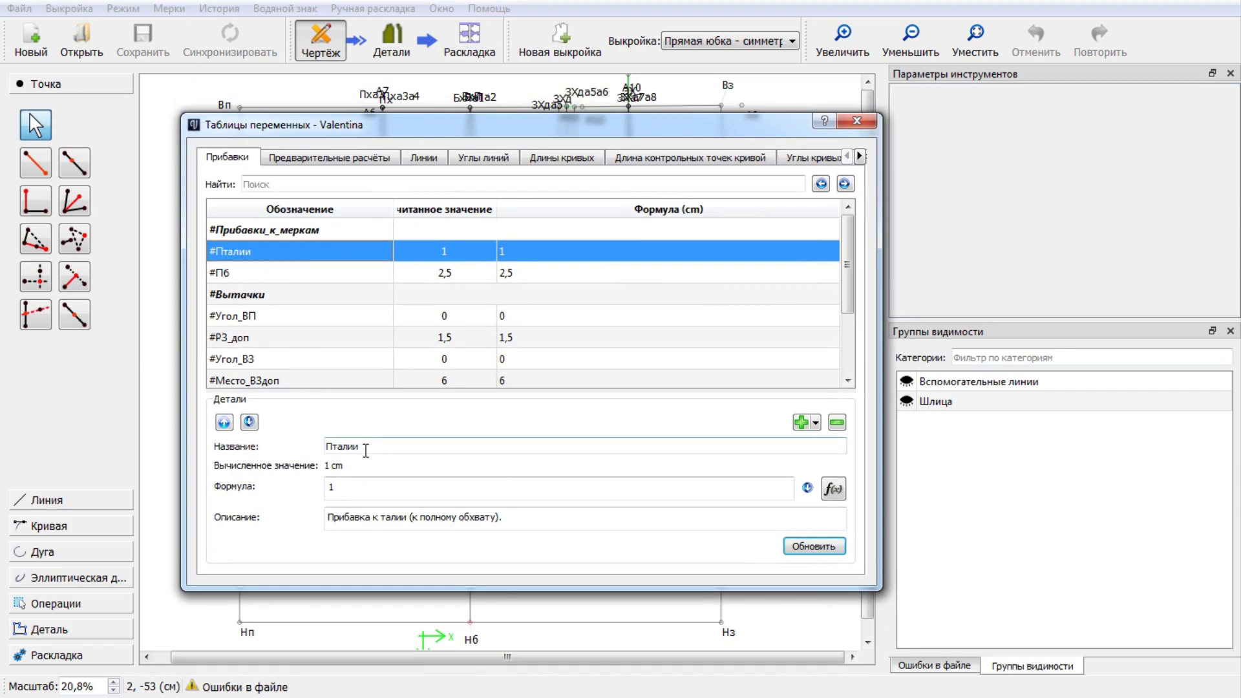
click(363, 446)
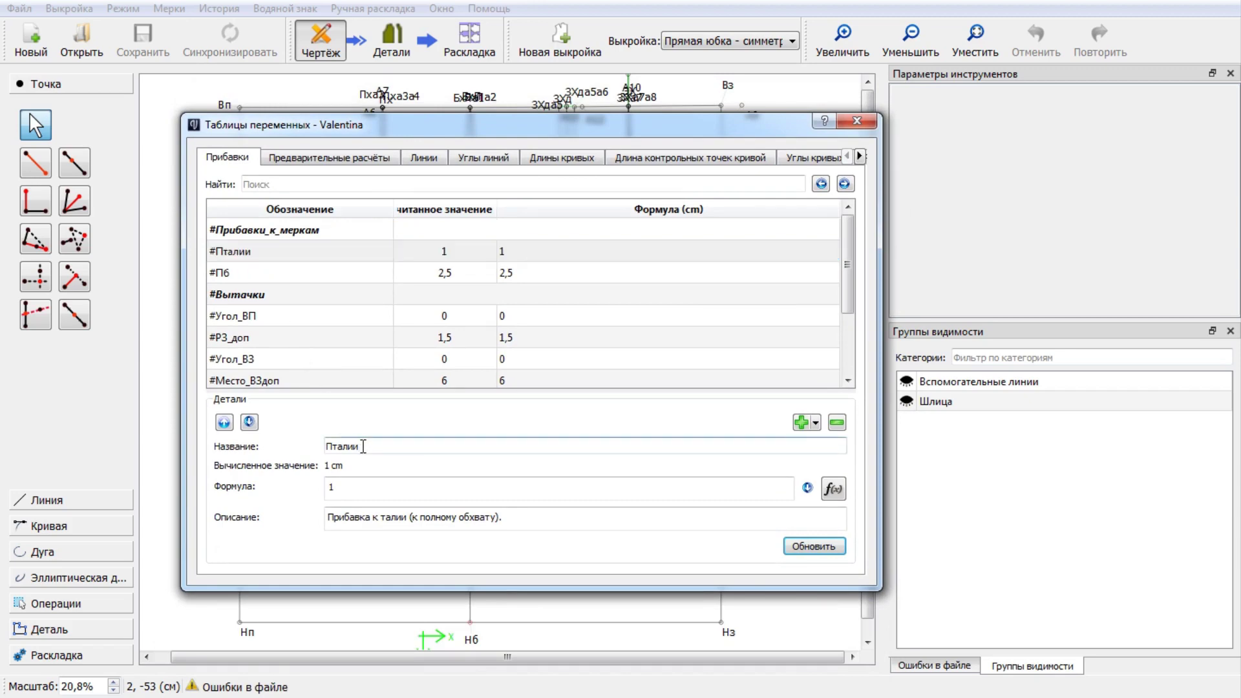
key(BackSpace)
key(BackSpace)
key(BackSpace)
key(BackSpace)
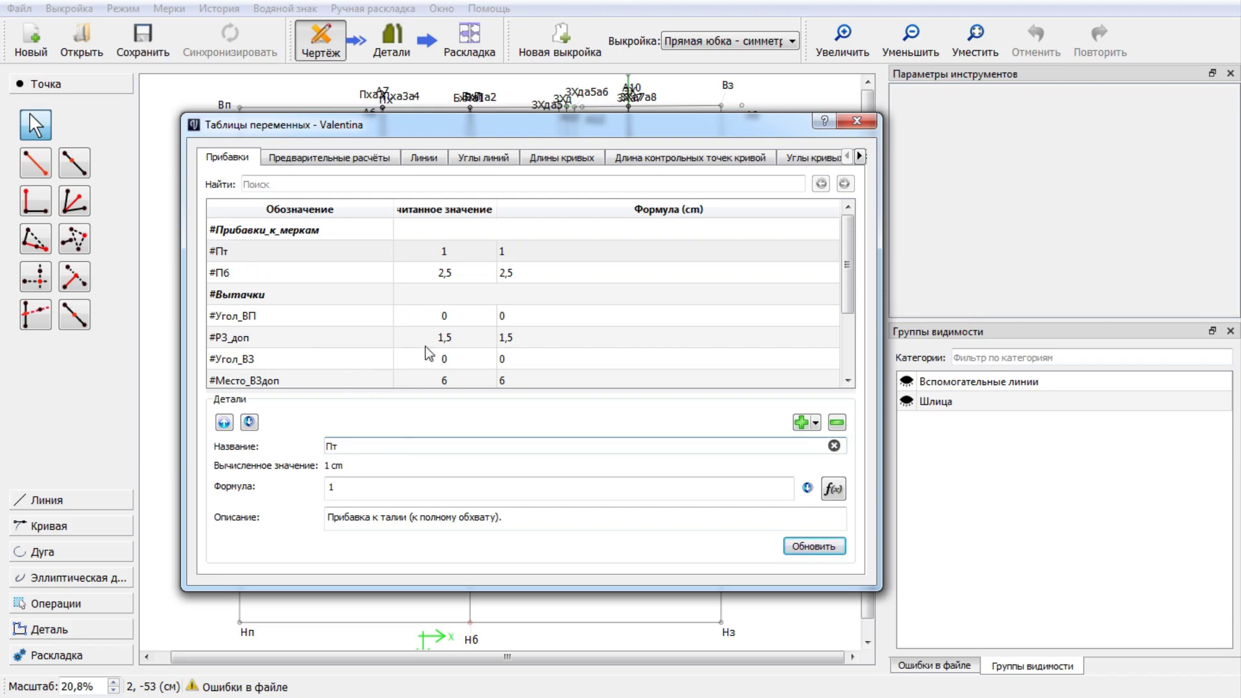
mouse_move(464, 126)
mouse_down()
mouse_move(478, 203)
mouse_move(435, 193)
mouse_up()
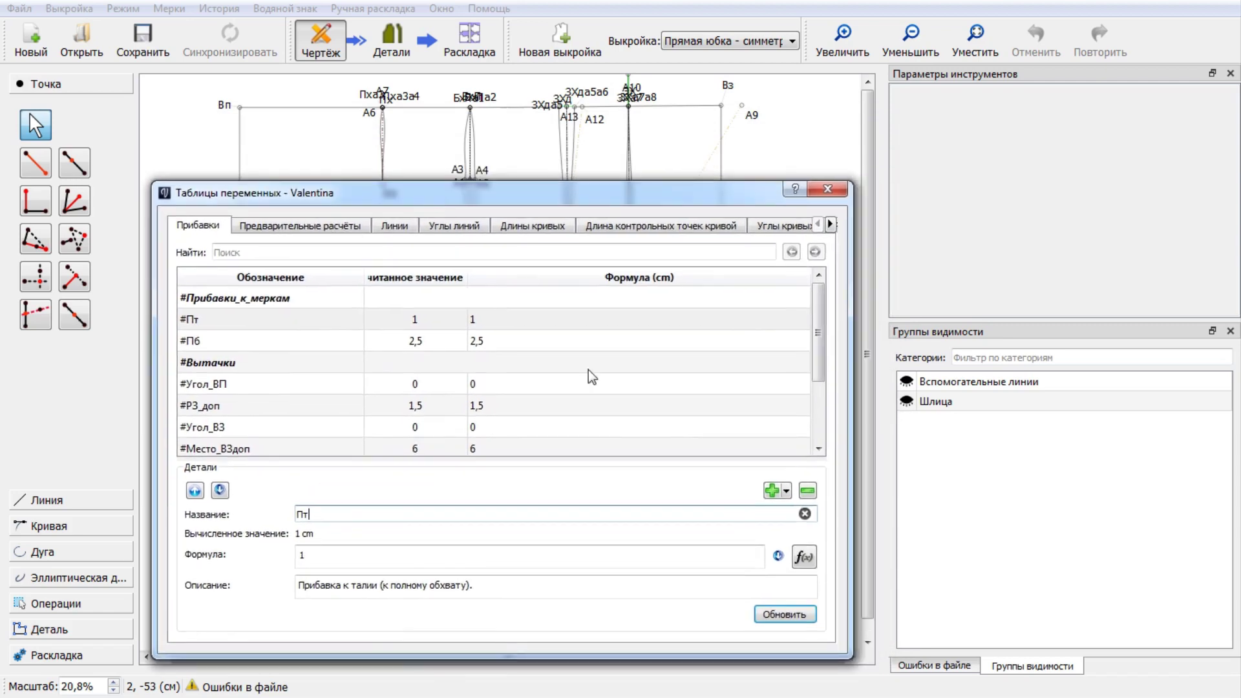
click(779, 616)
Step: Set the formula of the Пт increment to 2, reveal the drawing behind the variables table and close the table
drag(568, 191, 599, 326)
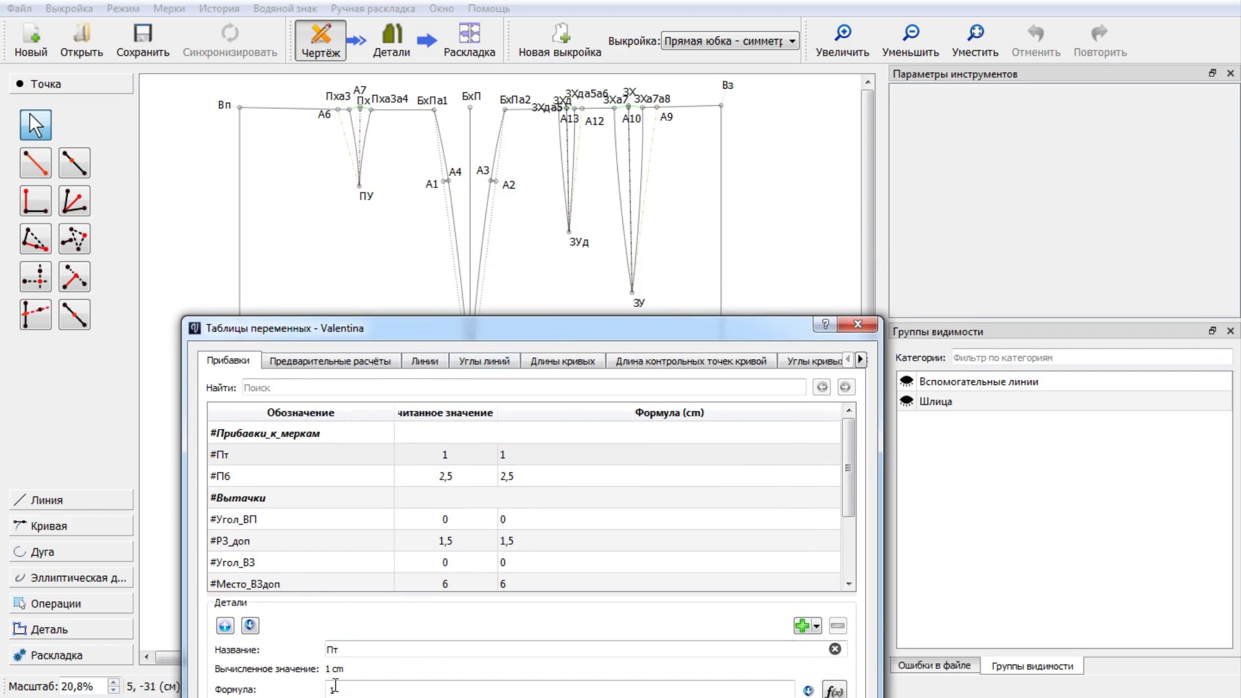
drag(340, 690, 330, 690)
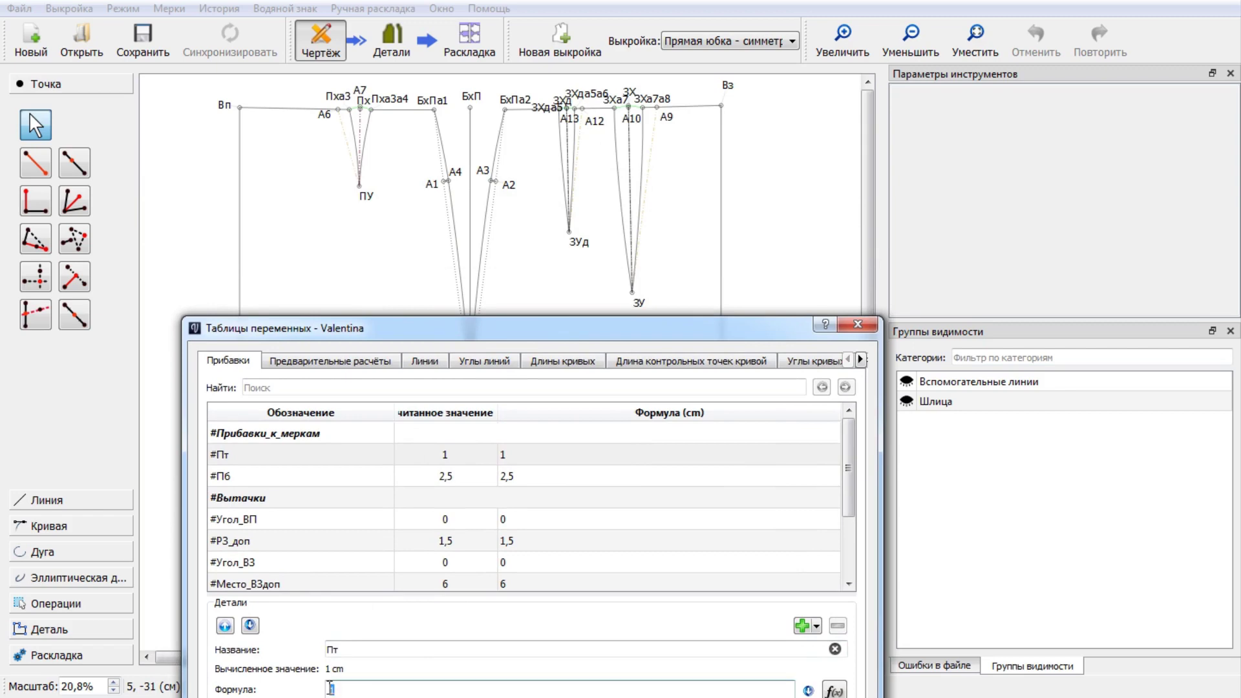
text(2)
drag(414, 331, 298, 300)
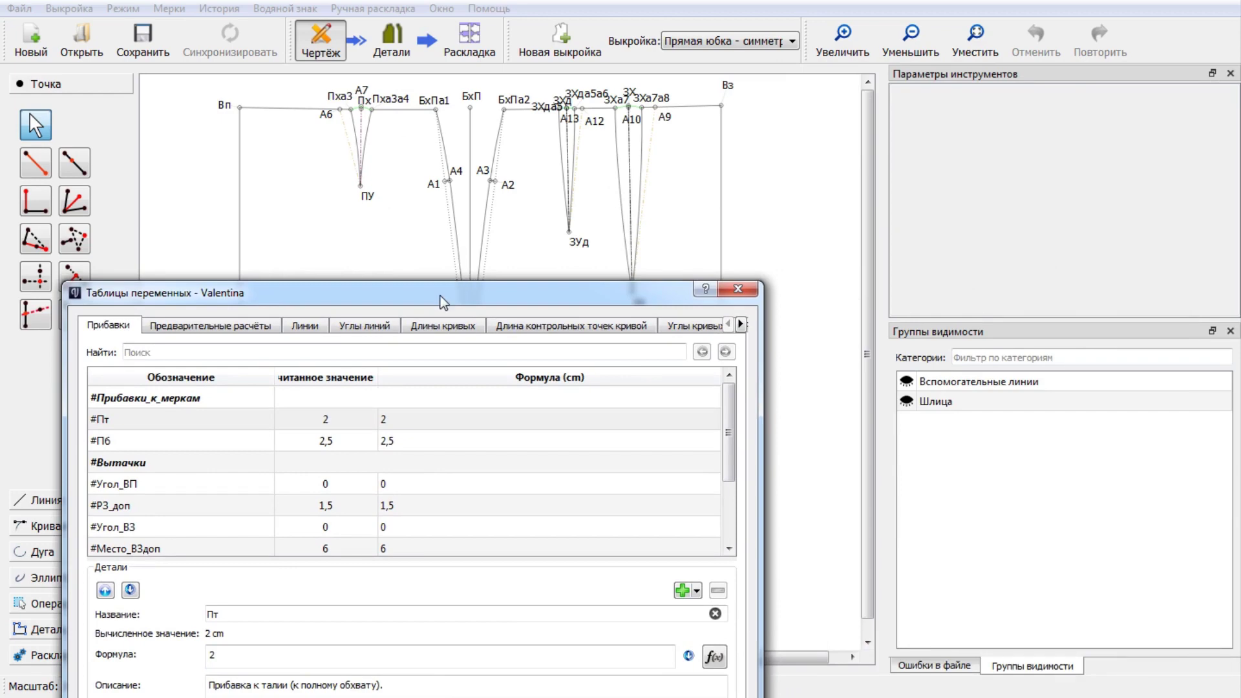
drag(445, 301, 596, 160)
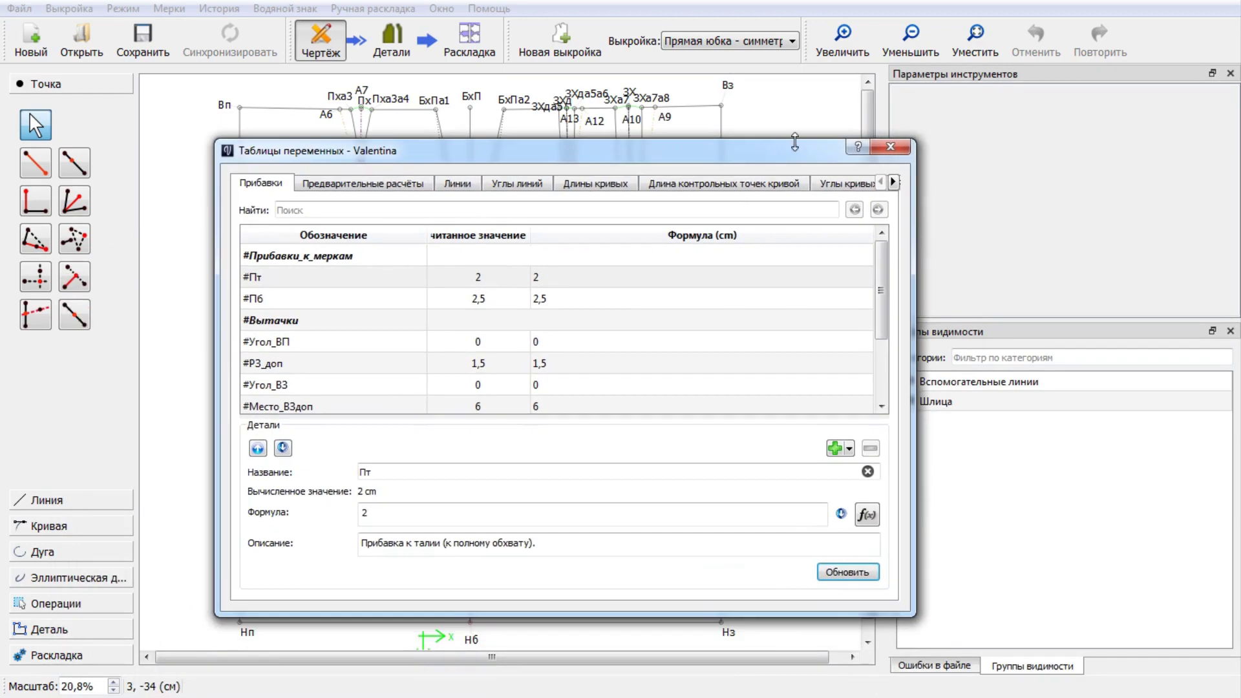
click(904, 149)
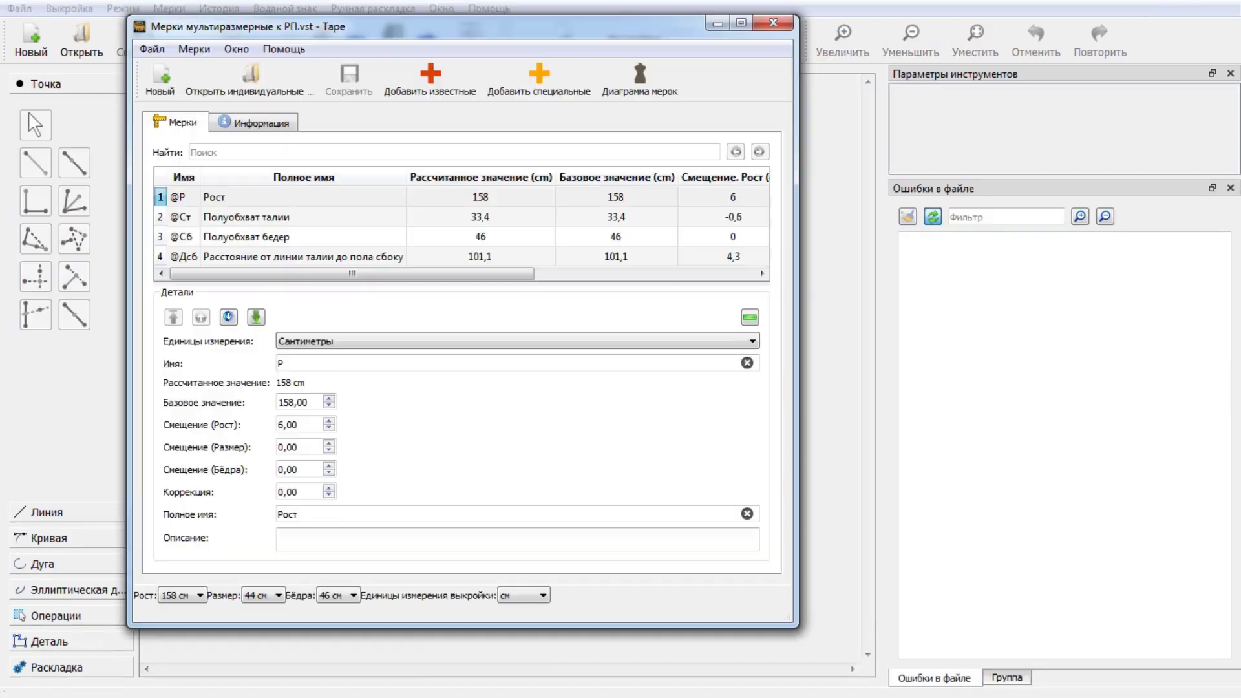
Step: Switch the multisize measurements in Tape to a height of 170 cm, check the available heights and close the file
drag(425, 24, 488, 75)
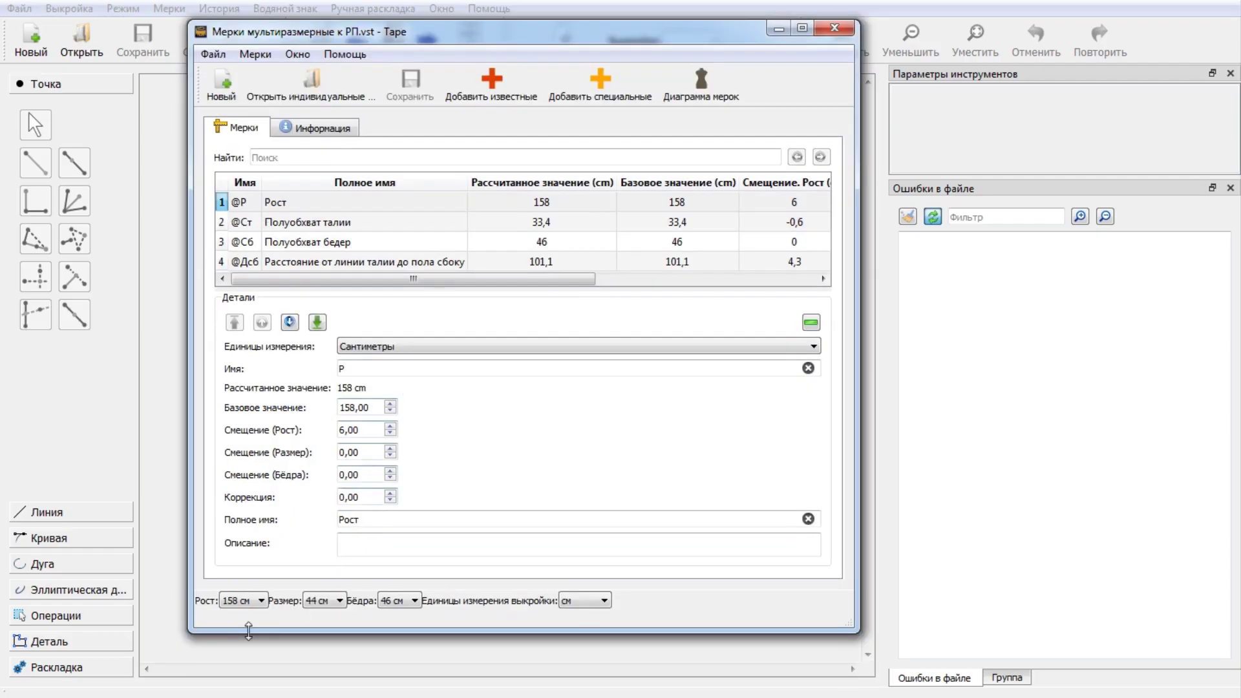
click(261, 601)
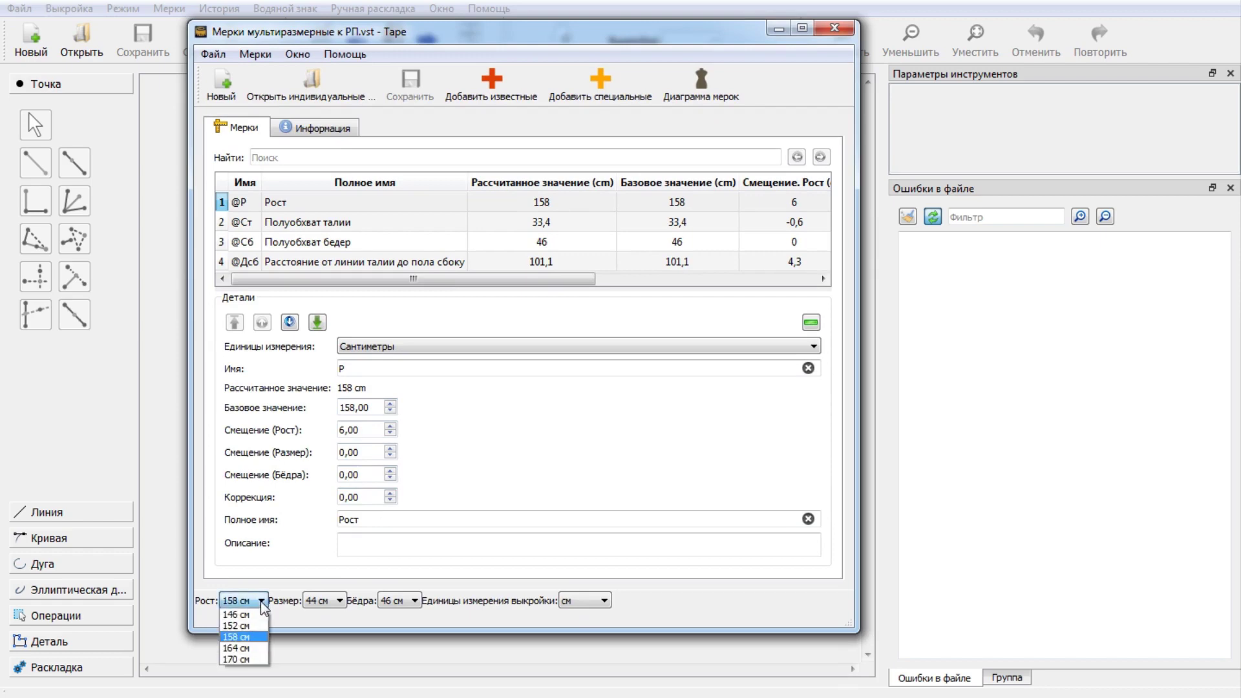
click(253, 660)
click(258, 659)
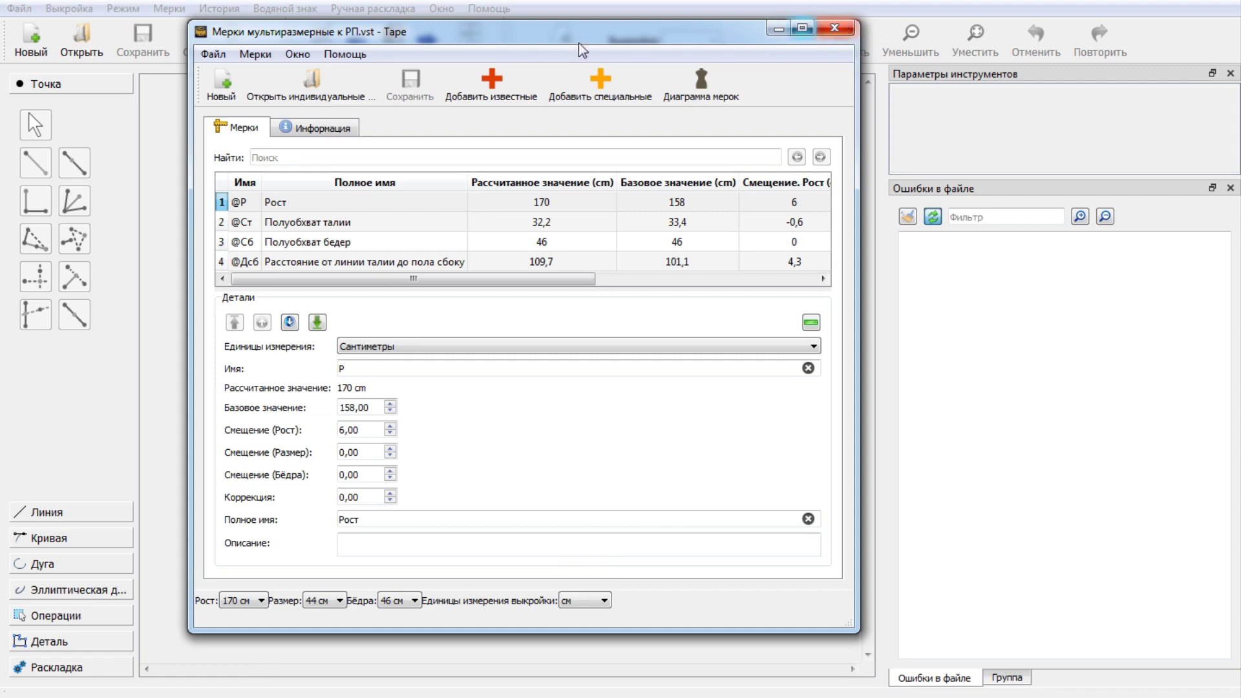
click(261, 601)
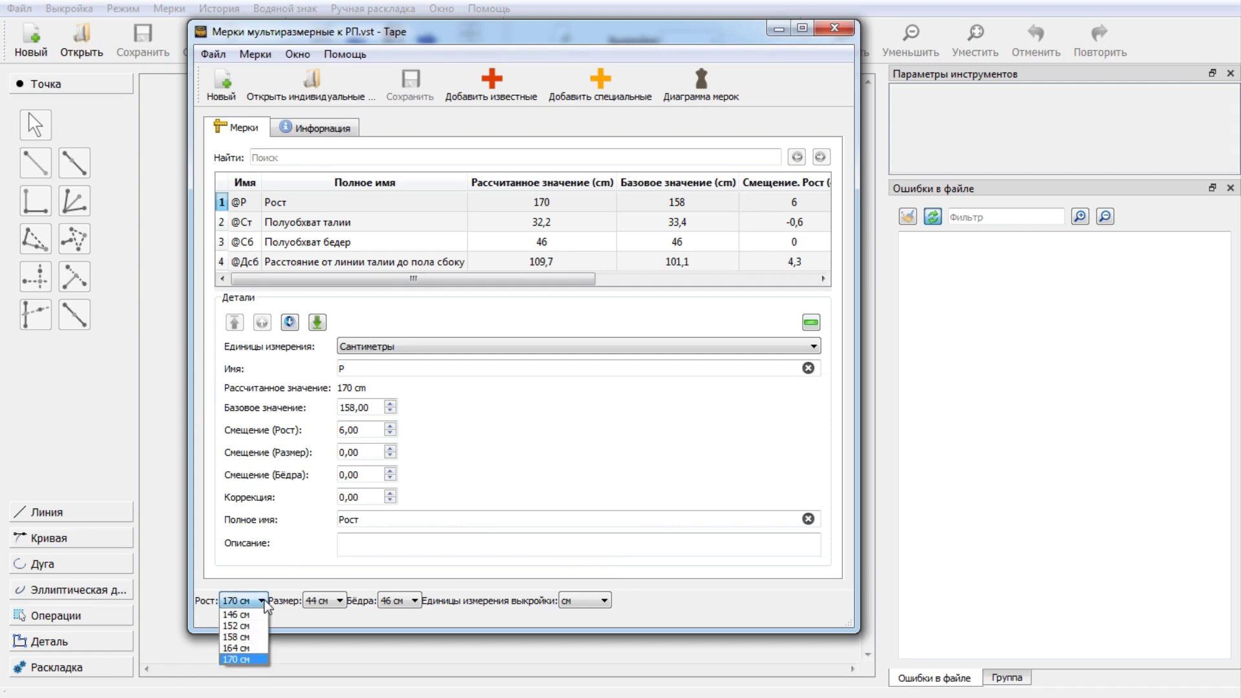
click(839, 36)
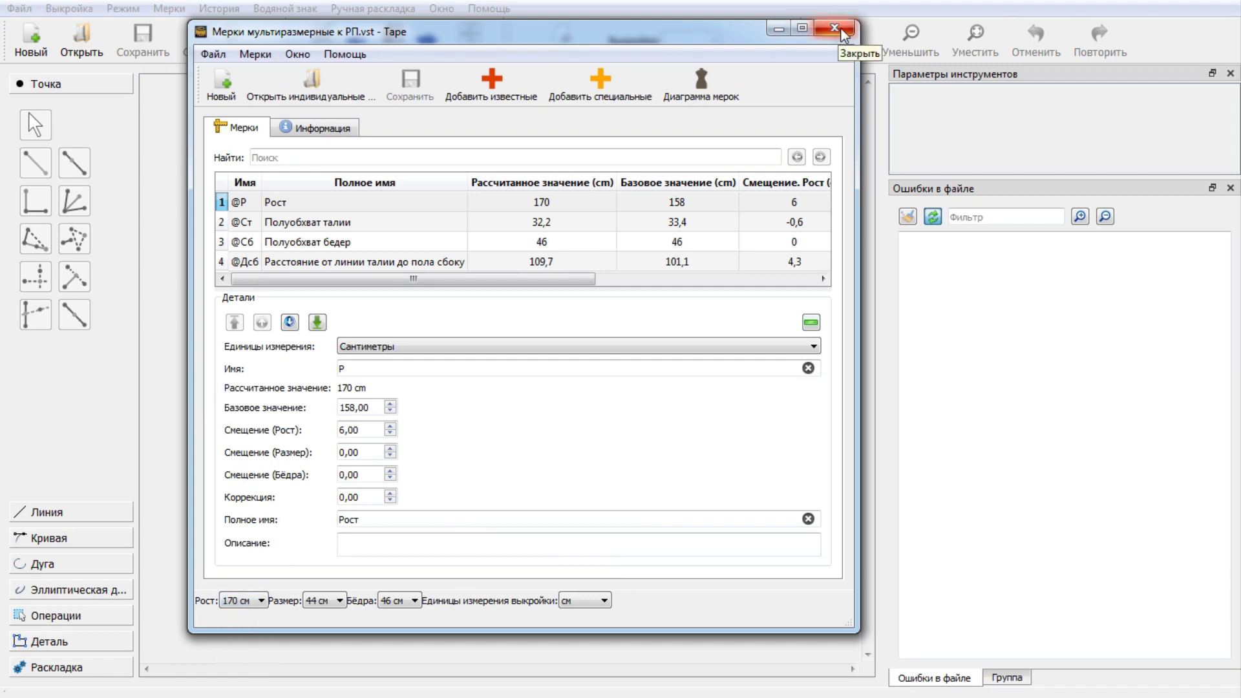
click(842, 30)
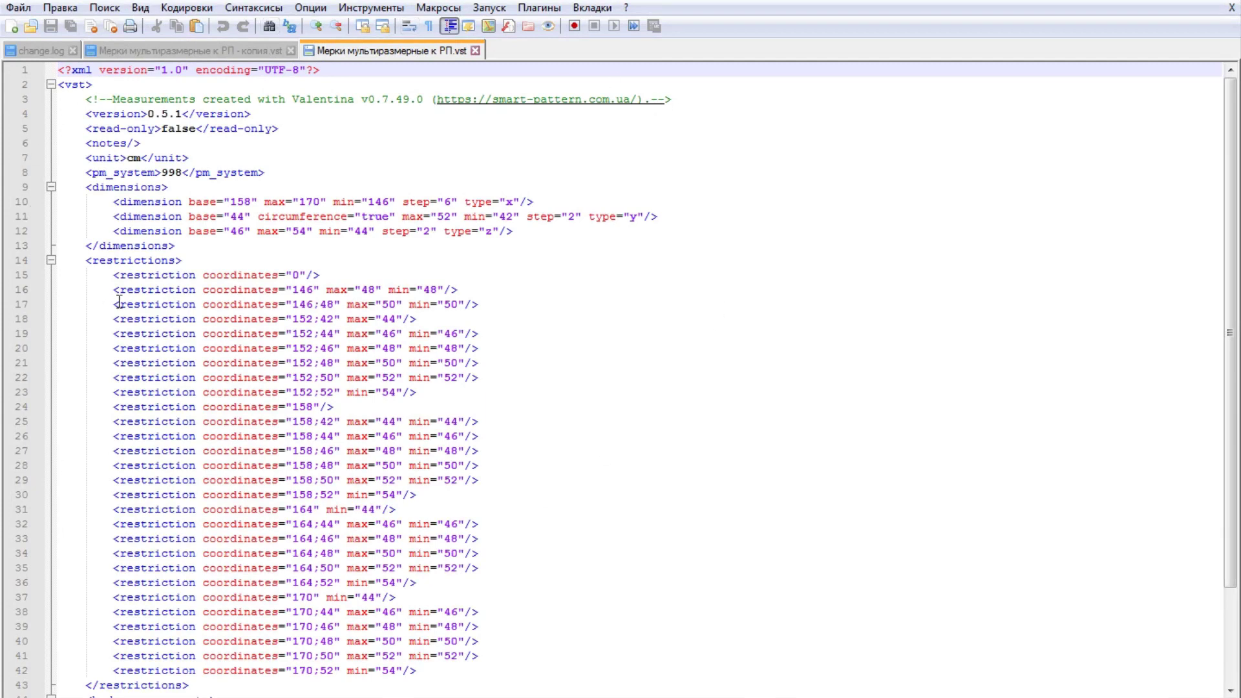
Step: Set the x dimension's max to 182 in the code of "Мерки мультиразмерные к РП.vst", then save and close the file
scroll(181, 223, down, 3)
scroll(213, 412, up, 3)
click(161, 204)
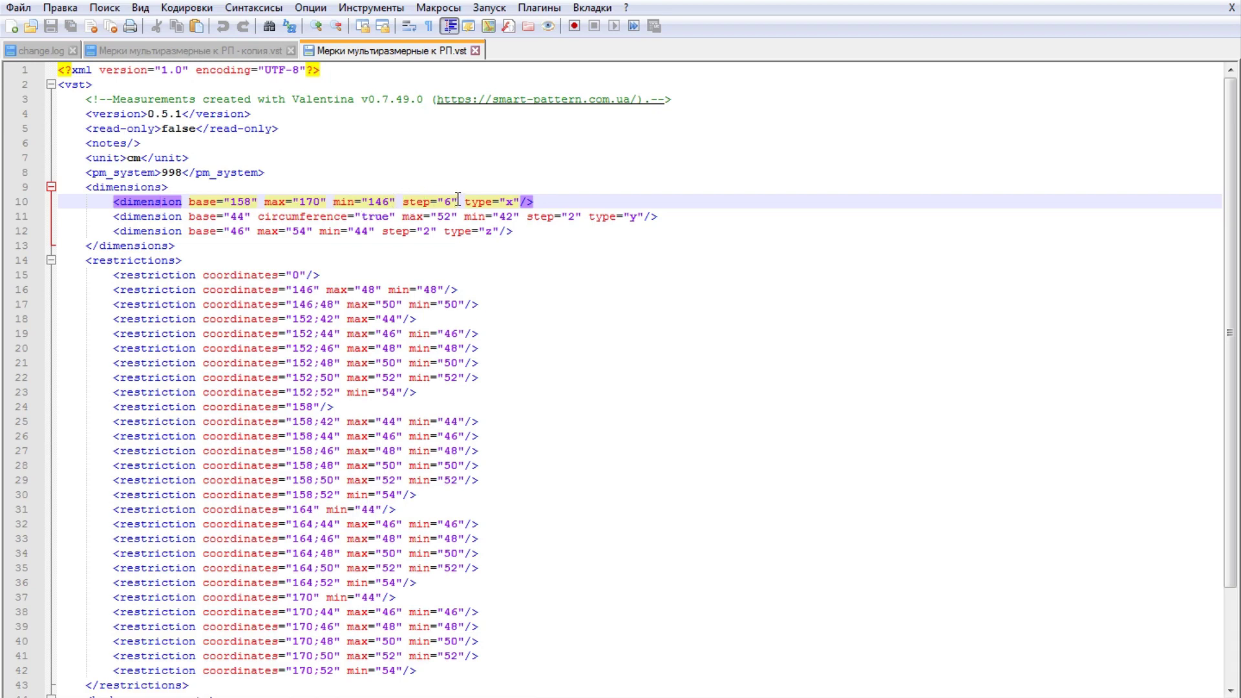
click(311, 201)
key(BackSpace)
text(8)
drag(314, 201, 321, 203)
text(2)
click(476, 52)
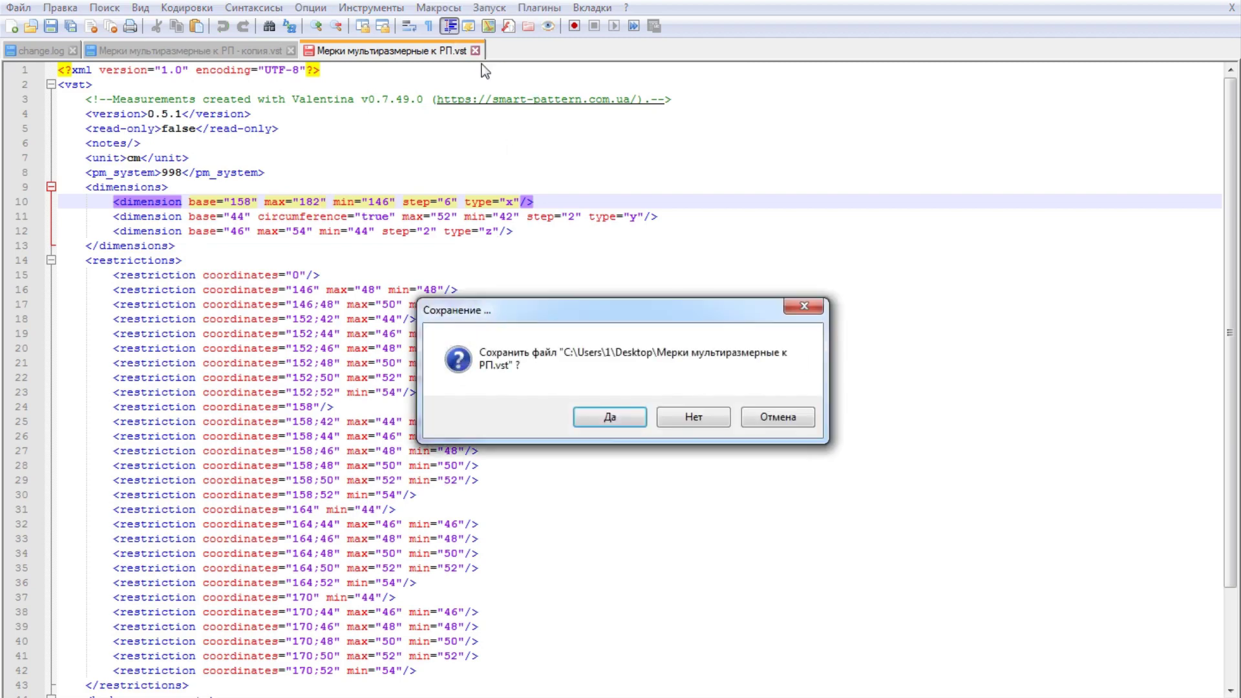
click(610, 419)
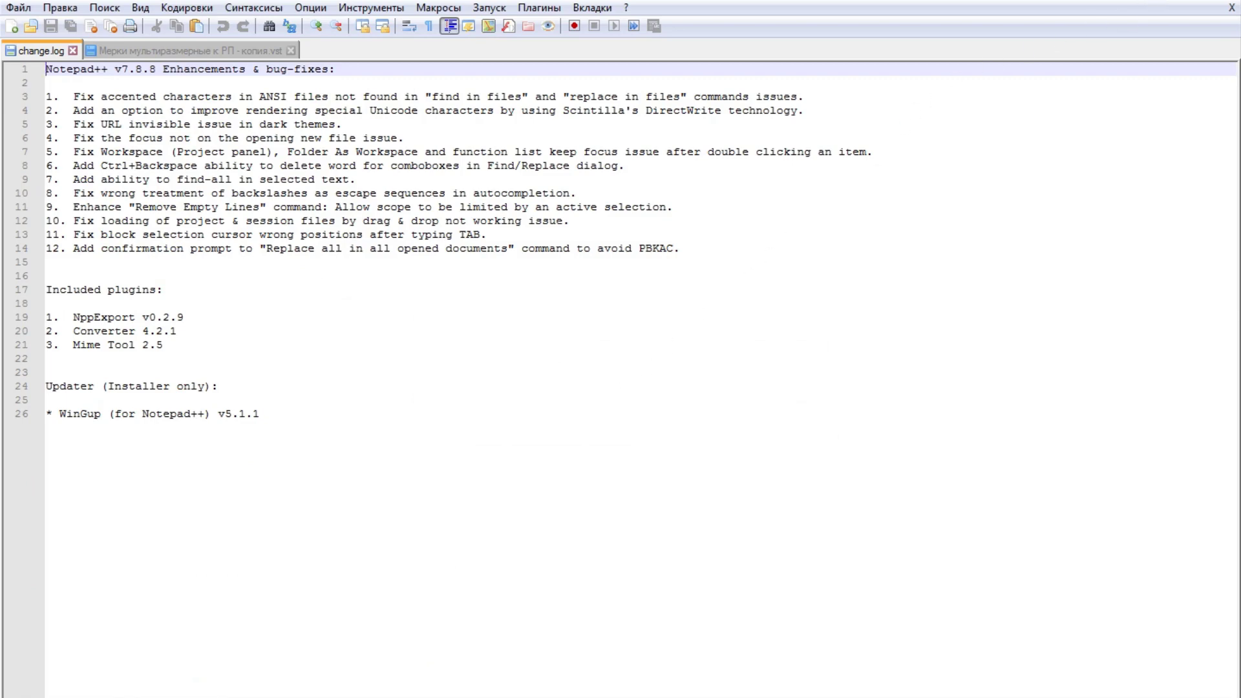
click(1232, 7)
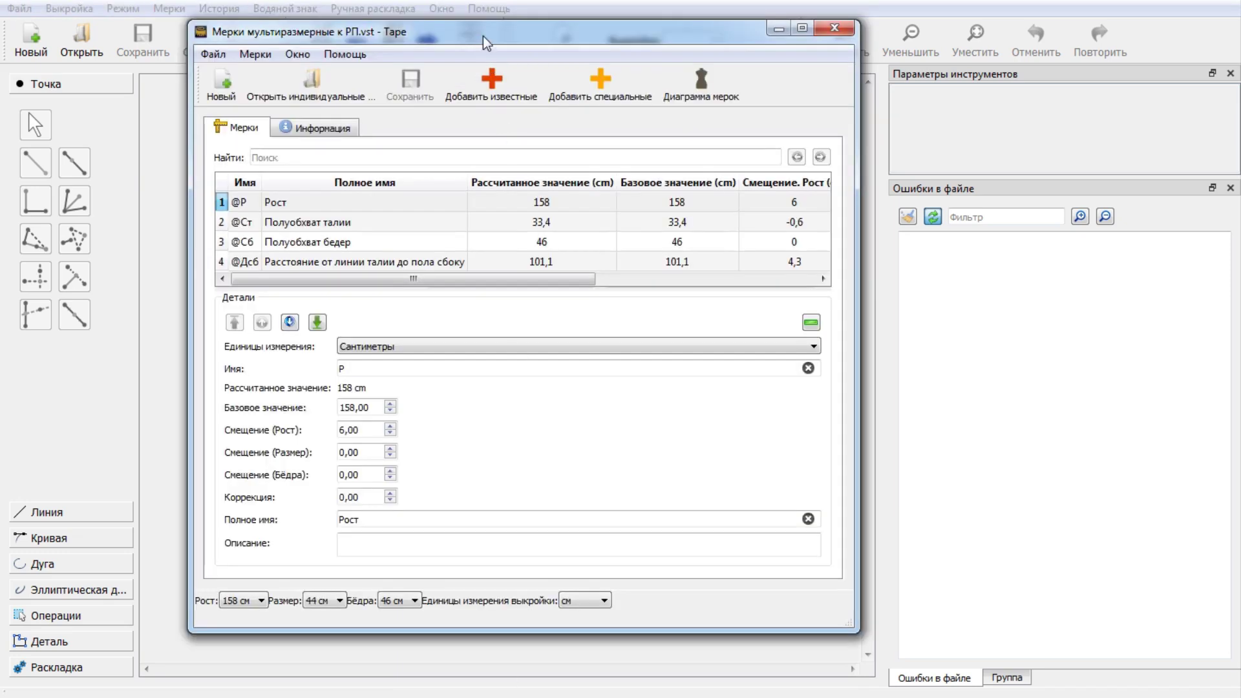
Step: Check the available heights for "Мерки мультиразмерные к РП.vst" in Tape
drag(483, 36, 480, 24)
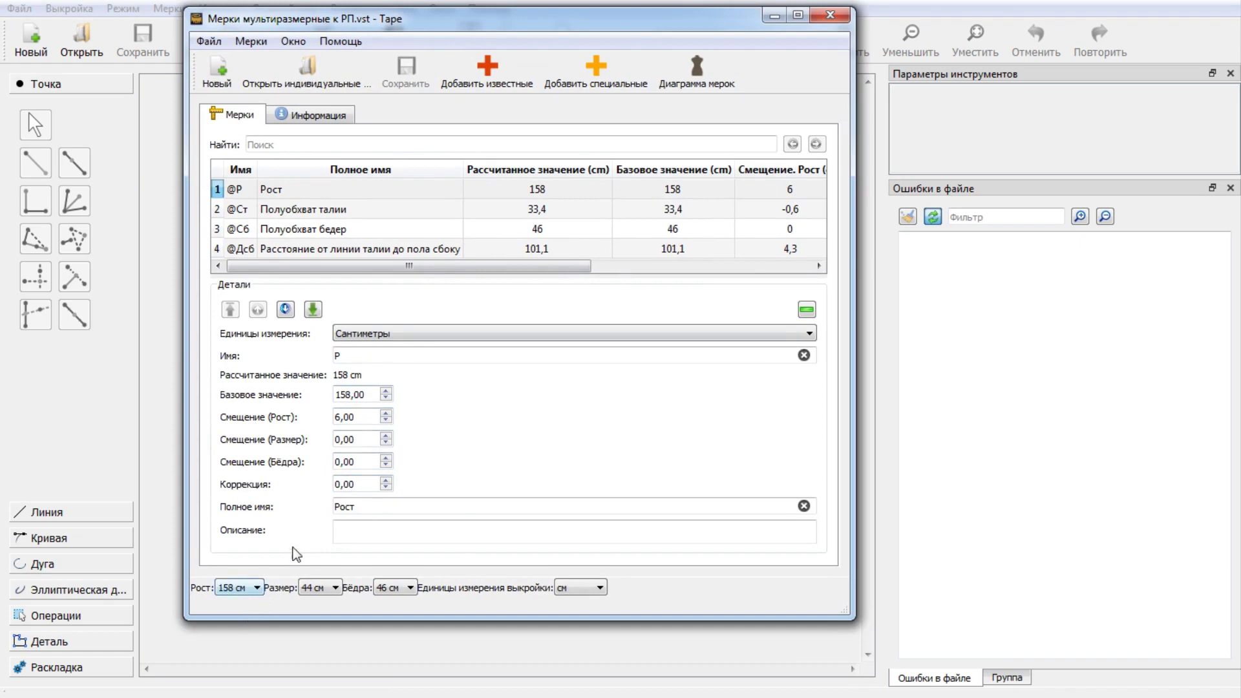
click(258, 586)
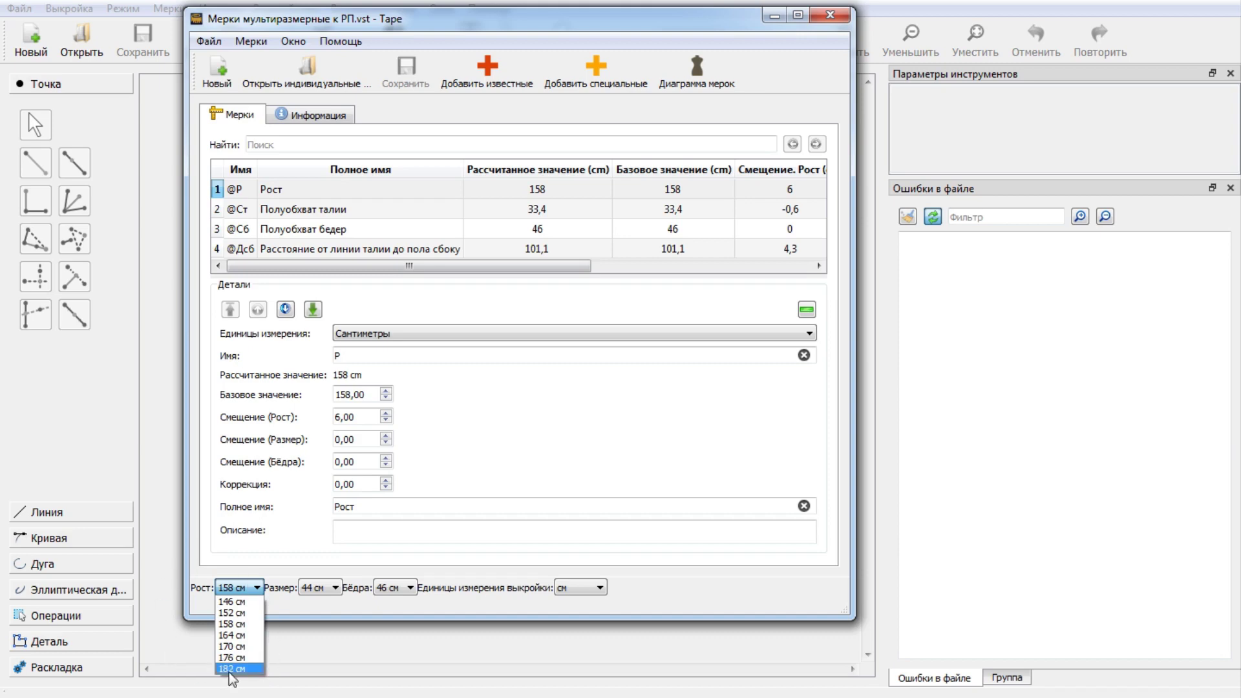
click(313, 545)
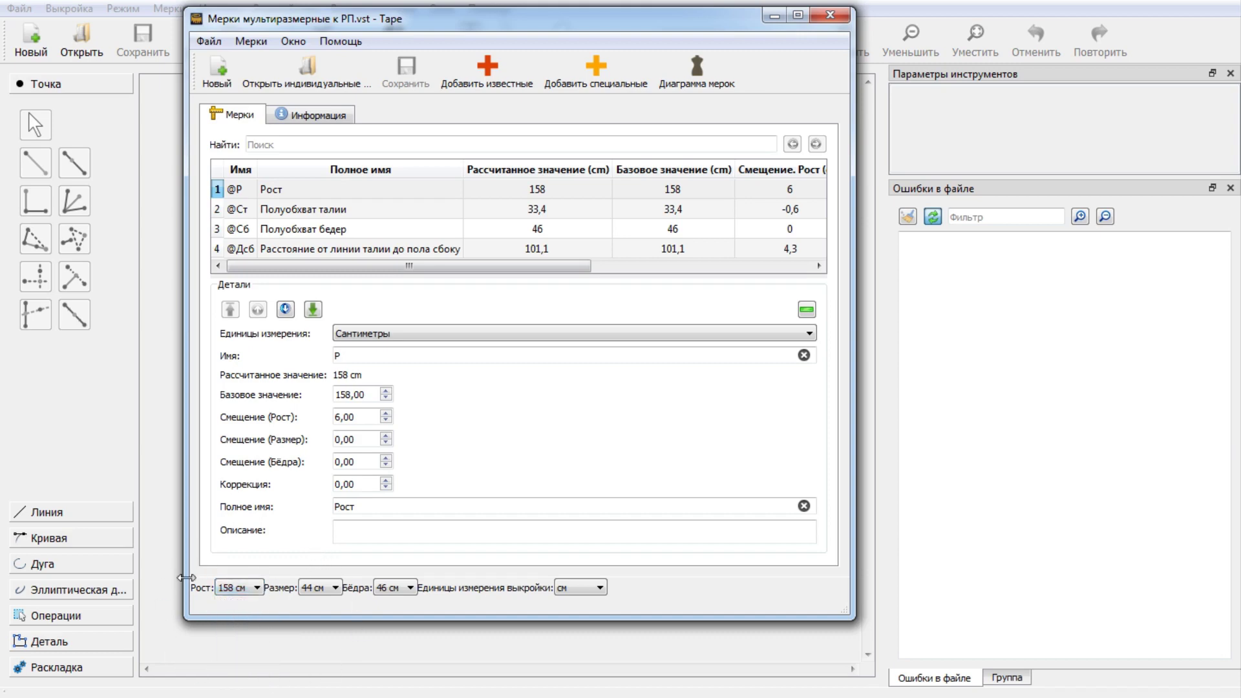